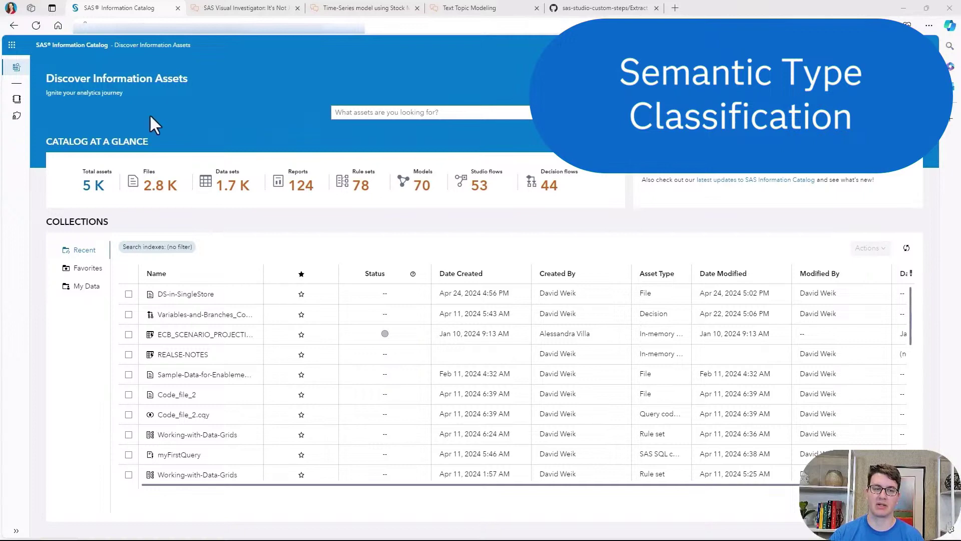
- View the Address classification in Information Catalog, with Candidate privacy and its description
{"action": "left_click", "coordinate": [17, 116]}
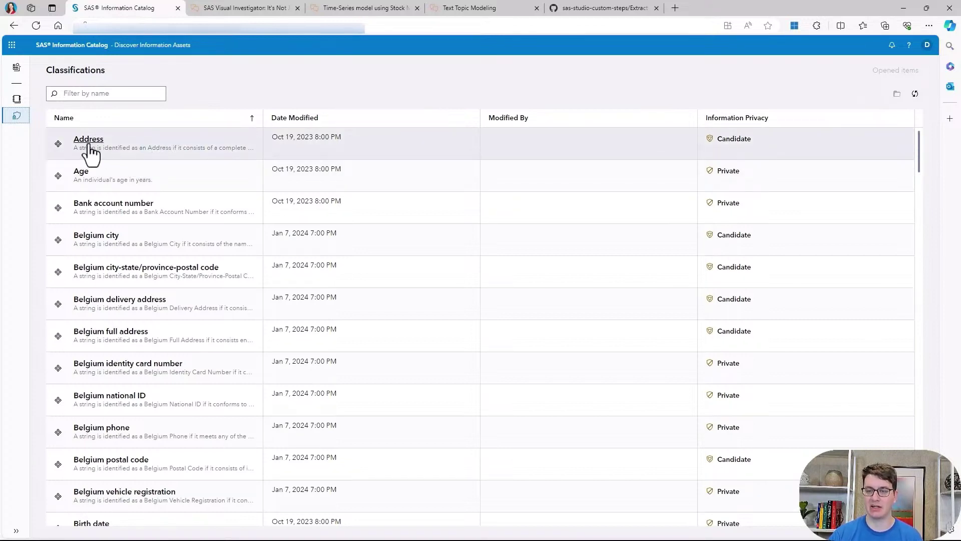
{"action": "left_click", "coordinate": [89, 143]}
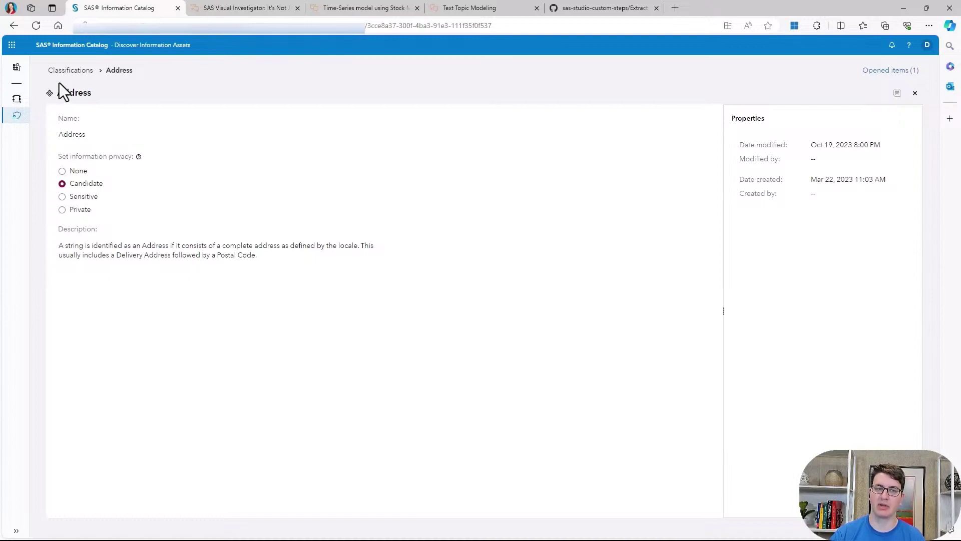
{"action": "left_click", "coordinate": [11, 45]}
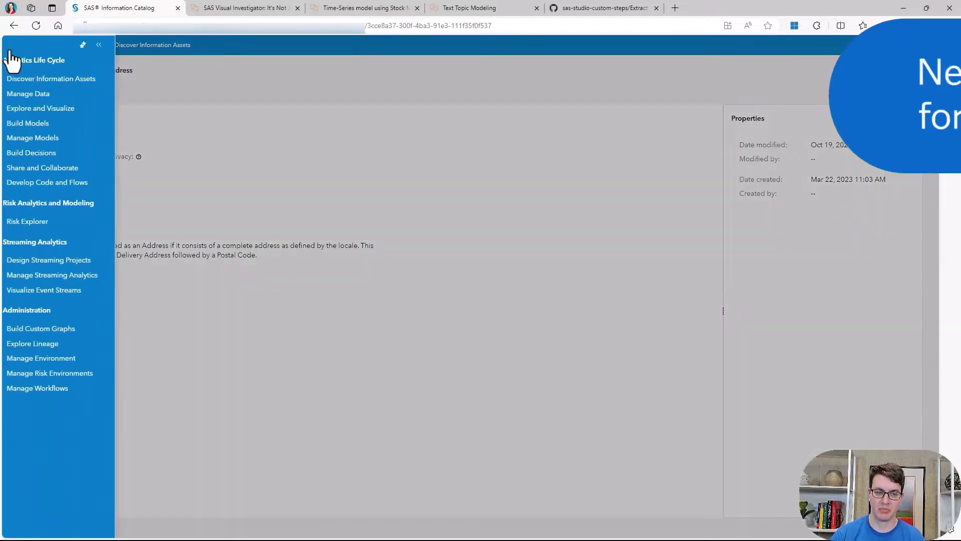
- Switch to SAS Studio with DS-in-SingleStore.sas open and list the connected libraries
{"action": "left_click", "coordinate": [45, 183]}
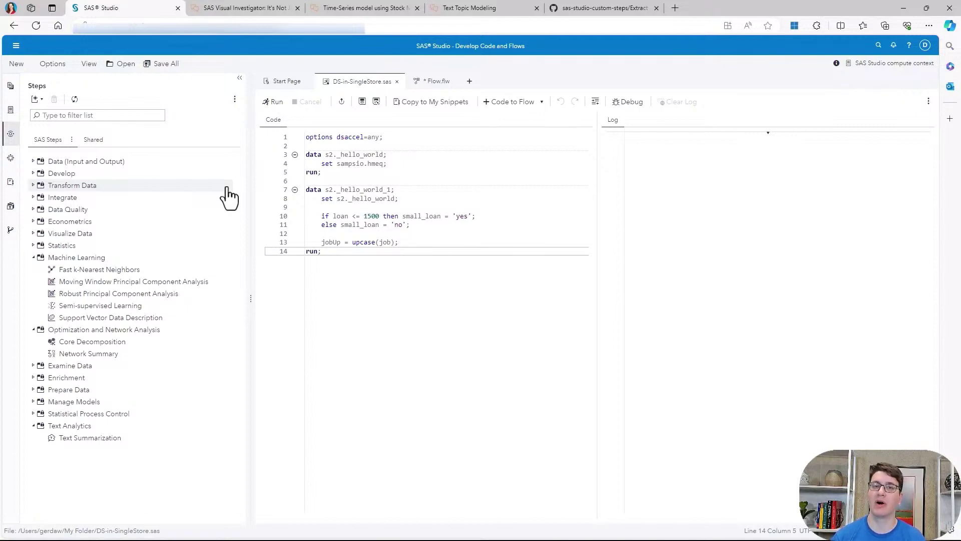
{"action": "left_click", "coordinate": [10, 207]}
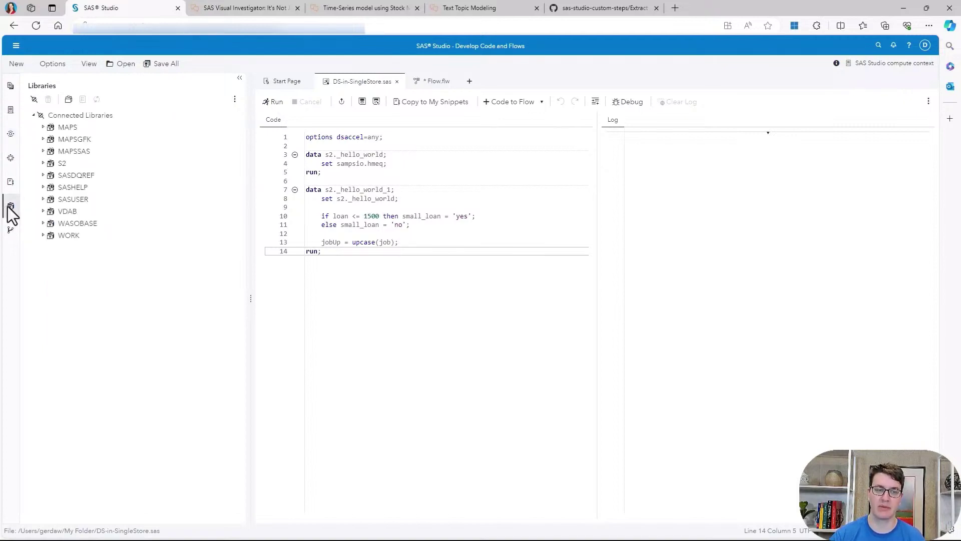
{"action": "right_click", "coordinate": [62, 167]}
{"action": "left_click", "coordinate": [90, 212]}
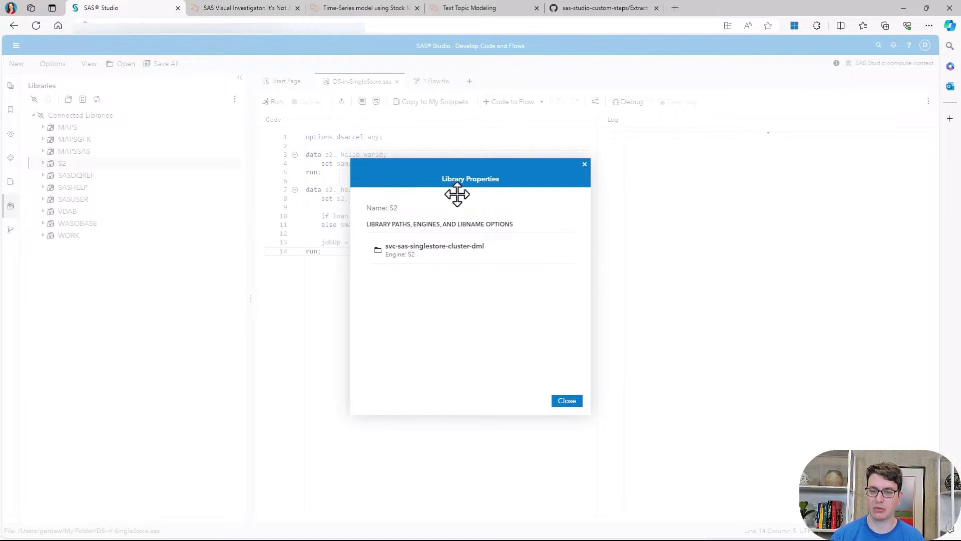
{"action": "left_click_drag", "start_coordinate": [444, 169], "coordinate": [359, 134]}
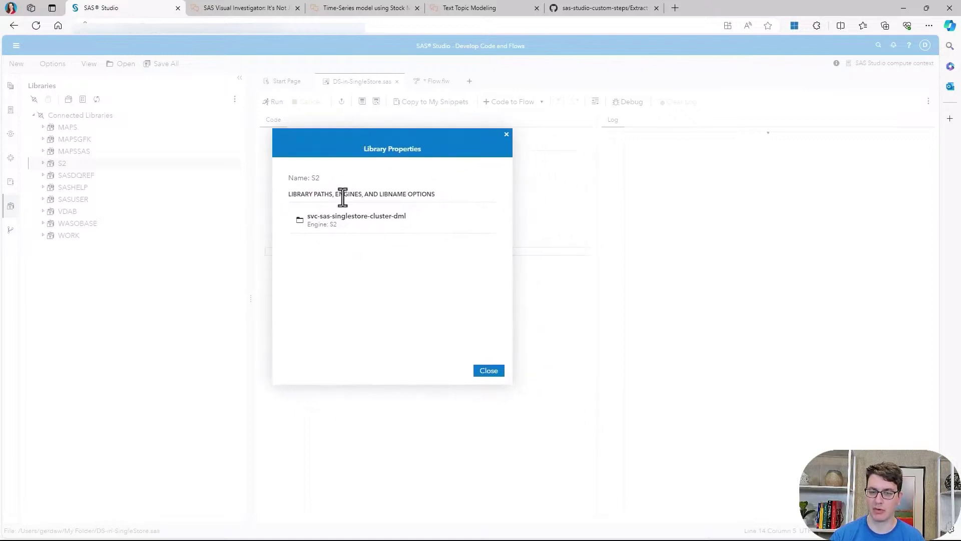
{"action": "left_click", "coordinate": [507, 134]}
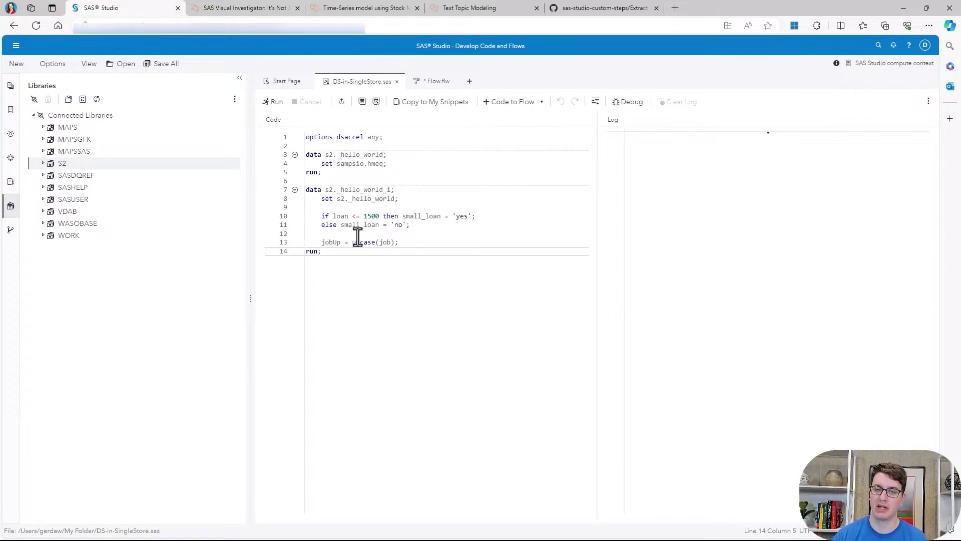
- Run the DS-in-SingleStore.sas data step program that writes to SingleStore
{"action": "left_click", "coordinate": [276, 102]}
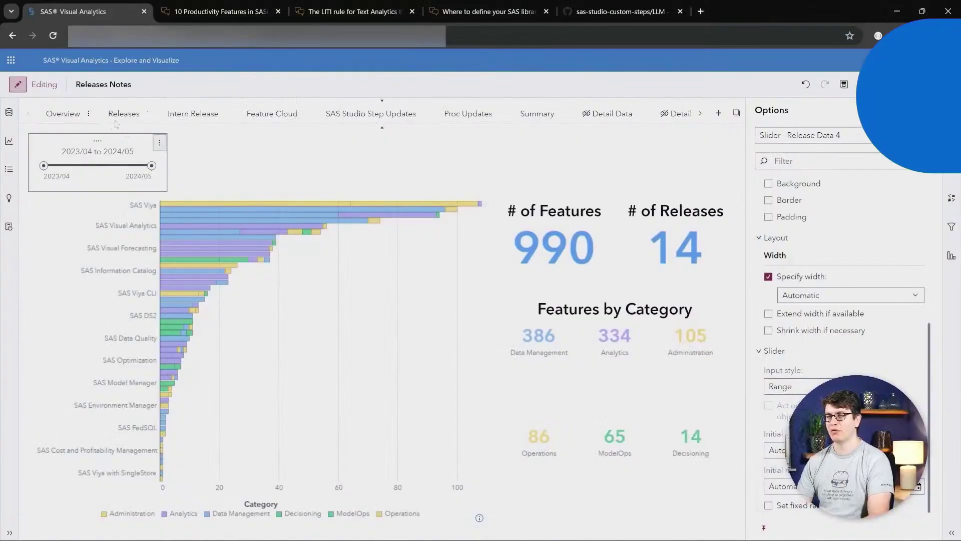
- Review the HMEQ_Demo project's HMEQ variables in Model Studio, then move to Build Decisions
{"action": "left_click", "coordinate": [8, 65]}
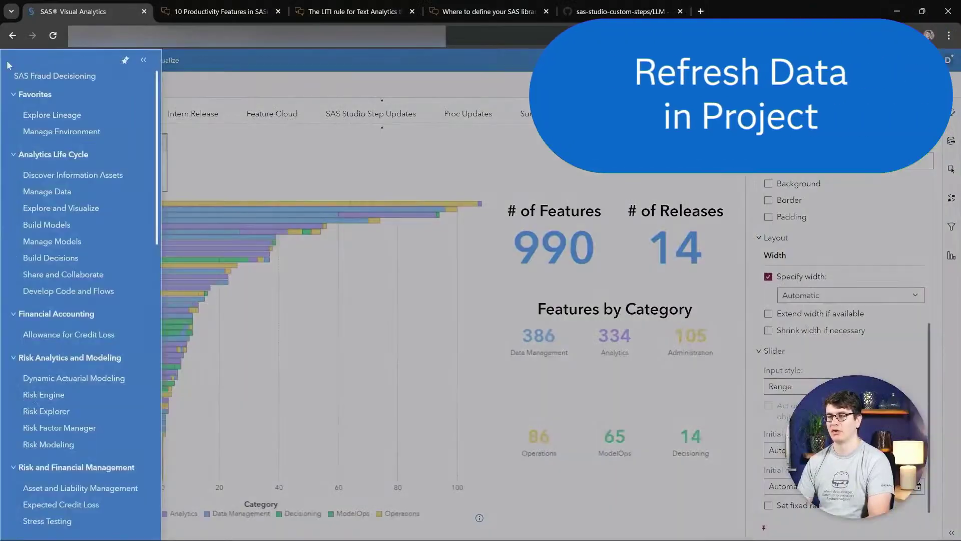
{"action": "left_click", "coordinate": [39, 226]}
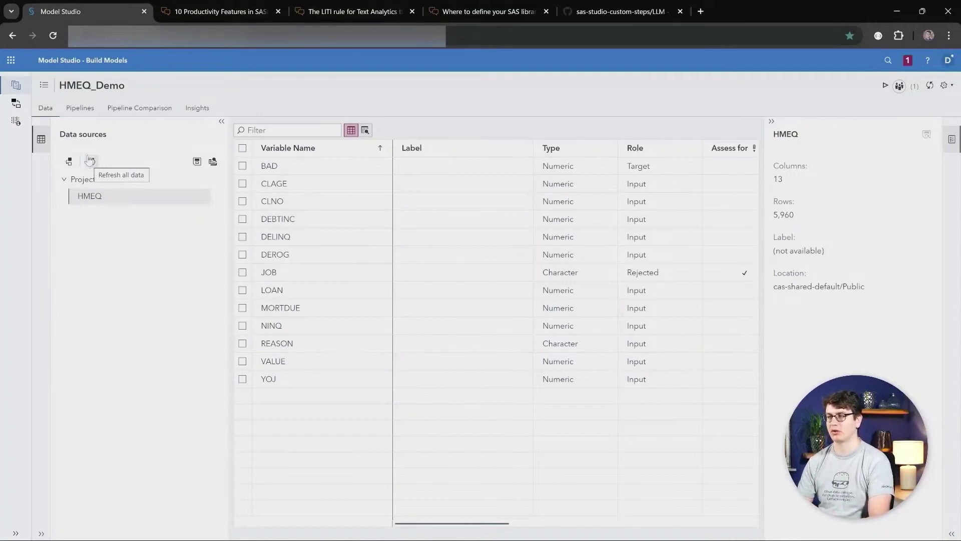
{"action": "left_click", "coordinate": [11, 60]}
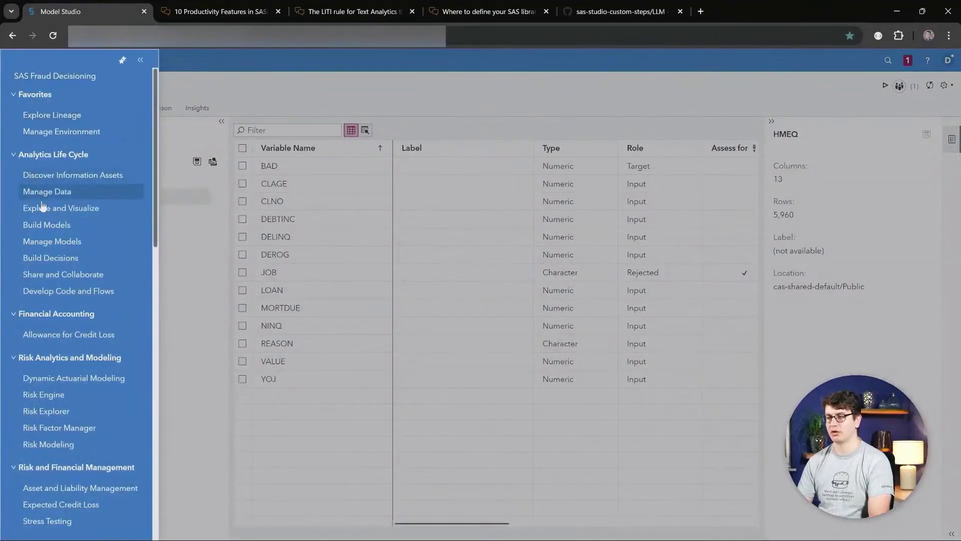
{"action": "left_click", "coordinate": [50, 257]}
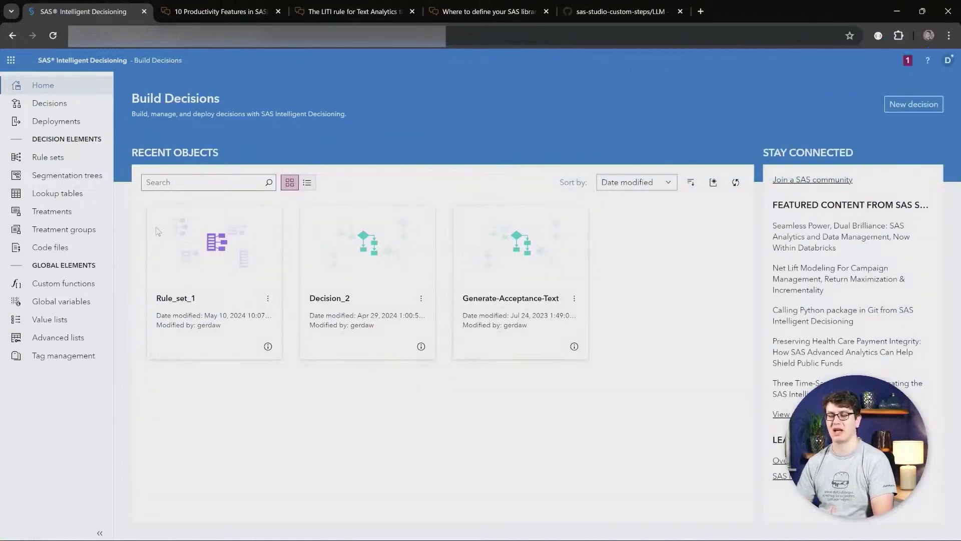
- Export the items tagged Hello World to a PDF from Tag management
{"action": "left_click", "coordinate": [79, 360]}
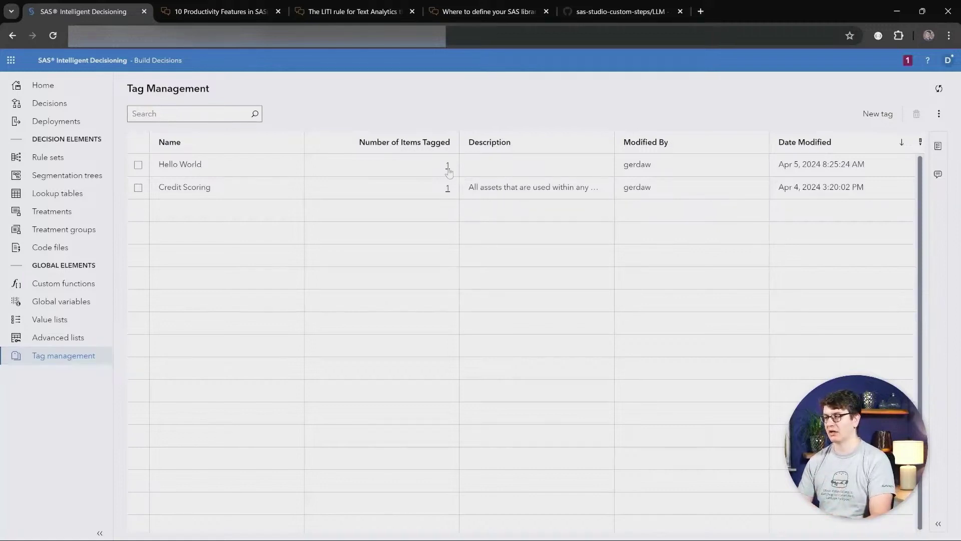
{"action": "left_click", "coordinate": [448, 167]}
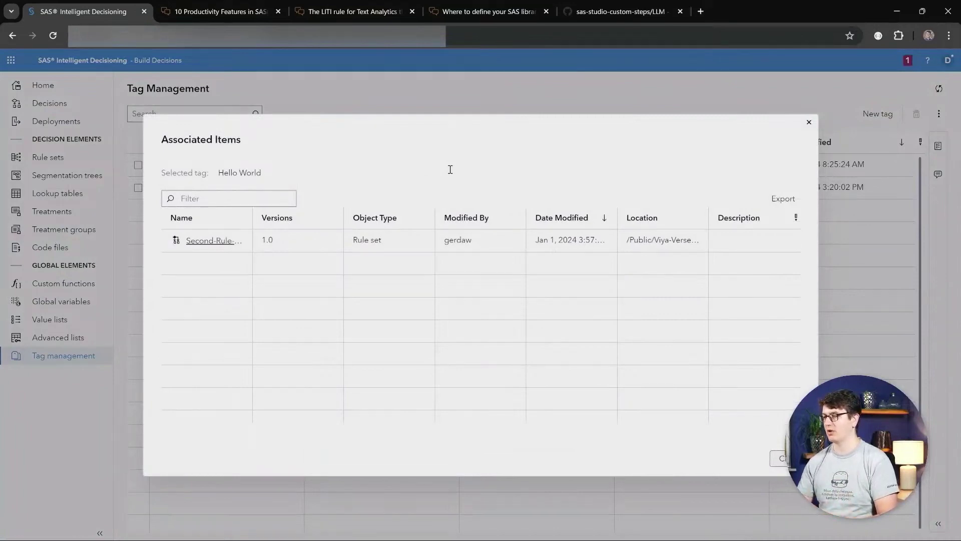
{"action": "left_click", "coordinate": [782, 199]}
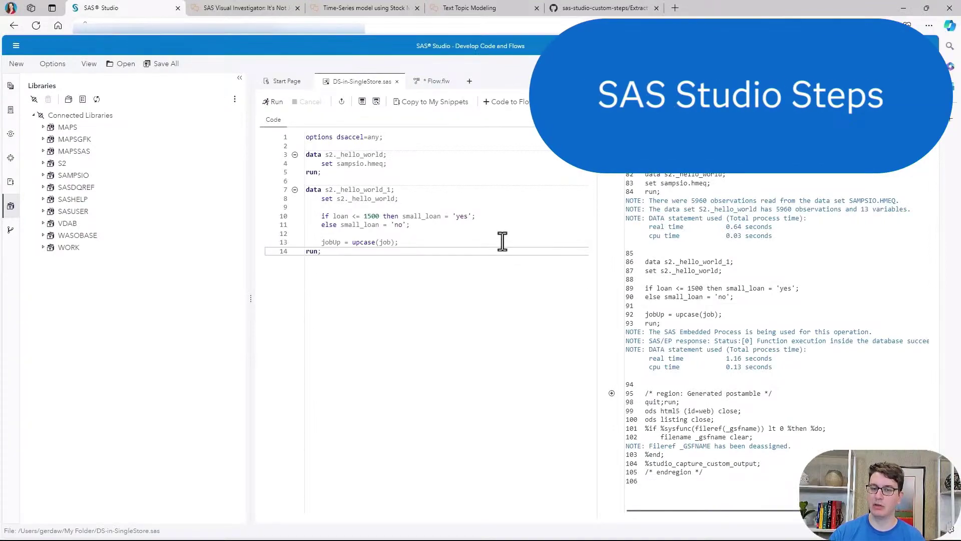
- Open the swimlane flow and review its submission order, Enrichment first through Text Analytics last
{"action": "left_click", "coordinate": [429, 85]}
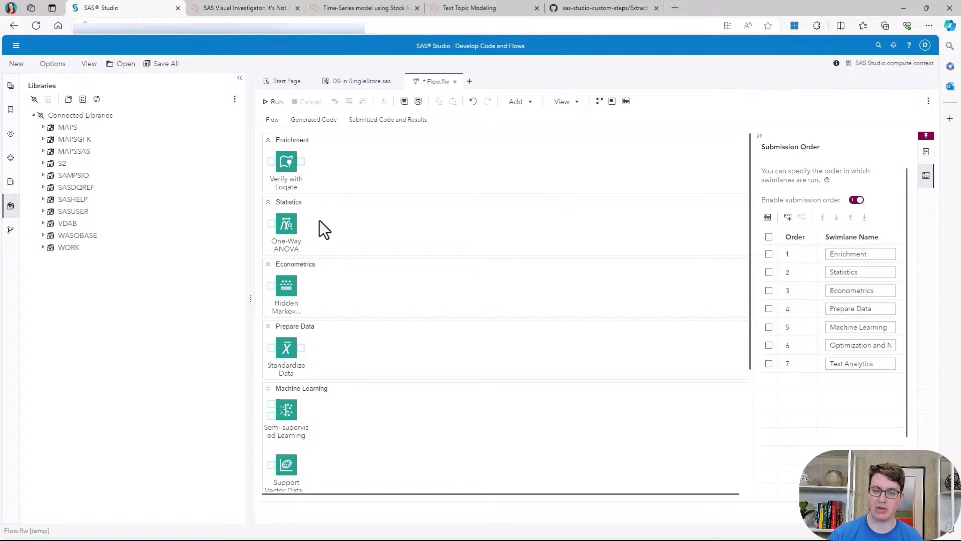
{"action": "left_click", "coordinate": [349, 174]}
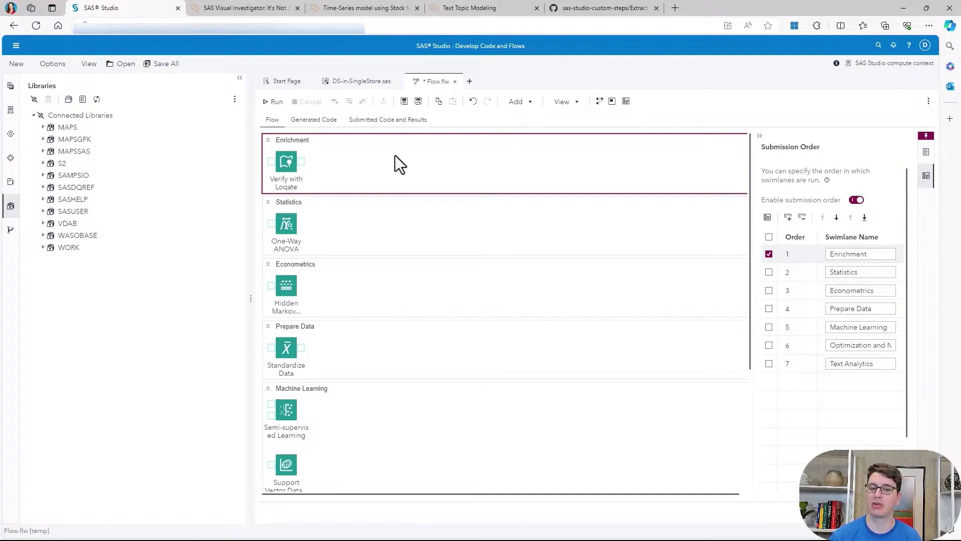
{"action": "scroll", "coordinate": [322, 242], "scroll_direction": "down", "scroll_amount": 1}
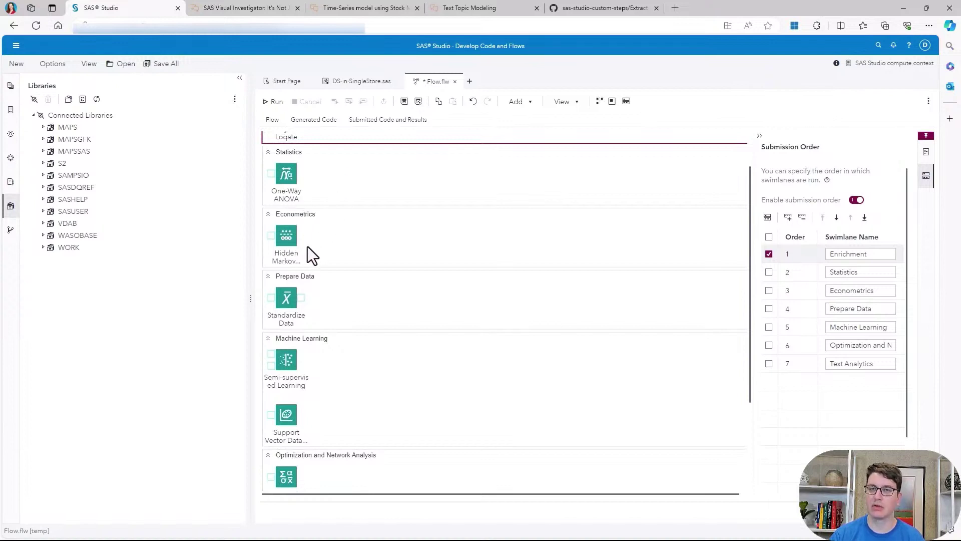
{"action": "scroll", "coordinate": [323, 271], "scroll_direction": "down", "scroll_amount": 1}
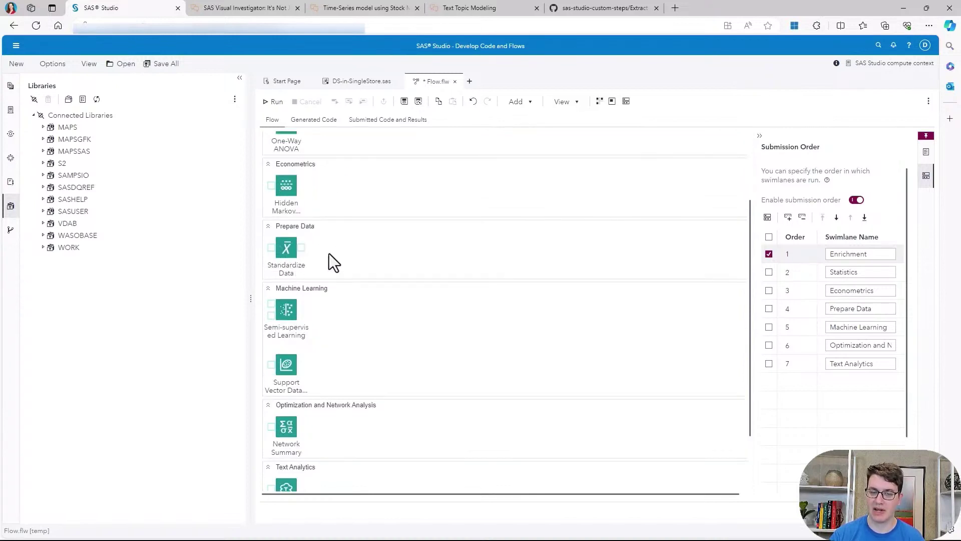
{"action": "scroll", "coordinate": [350, 253], "scroll_direction": "down", "scroll_amount": 1}
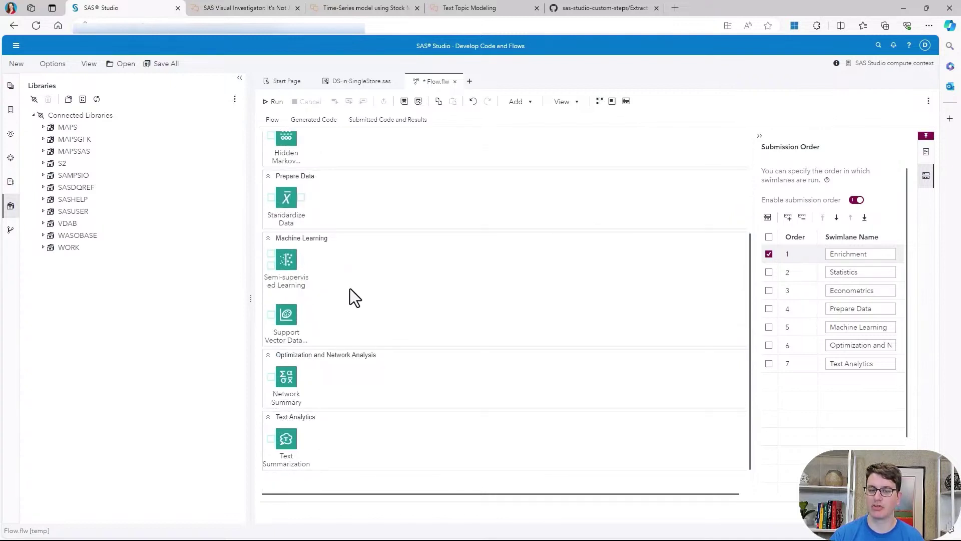
{"action": "scroll", "coordinate": [350, 350], "scroll_direction": "down", "scroll_amount": 1}
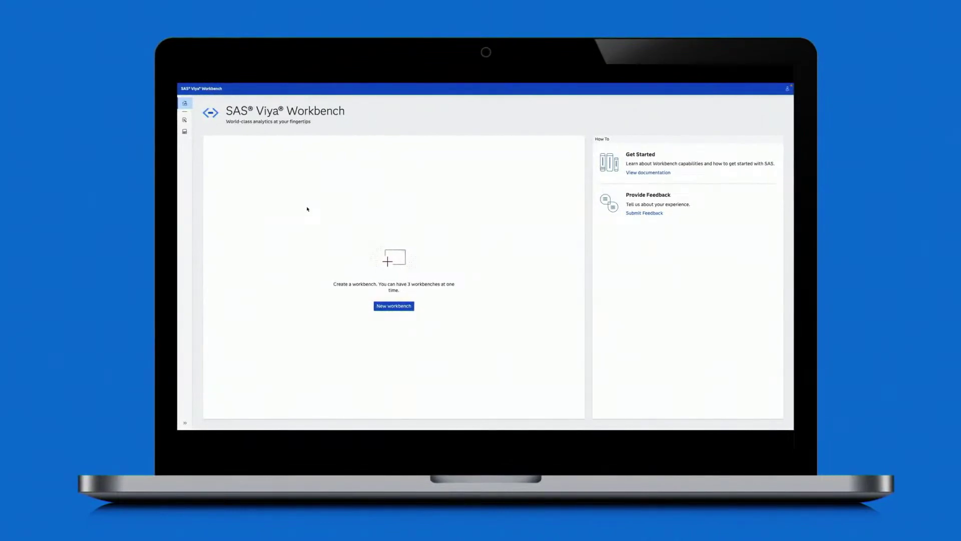
- Create a workbench with 4 cores, 16GiB RAM, start it, and open it in Visual Studio Code
{"action": "left_click", "coordinate": [374, 306]}
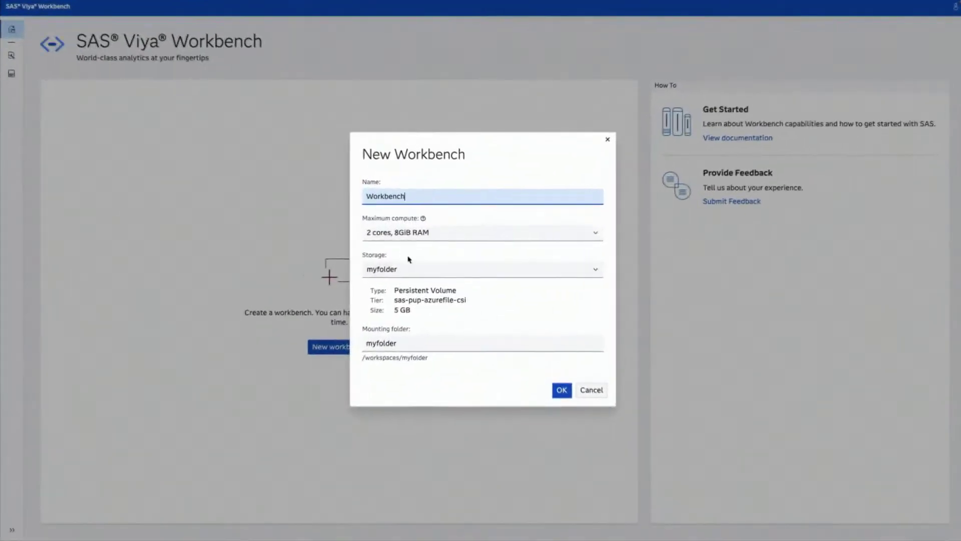
{"action": "left_click", "coordinate": [442, 235]}
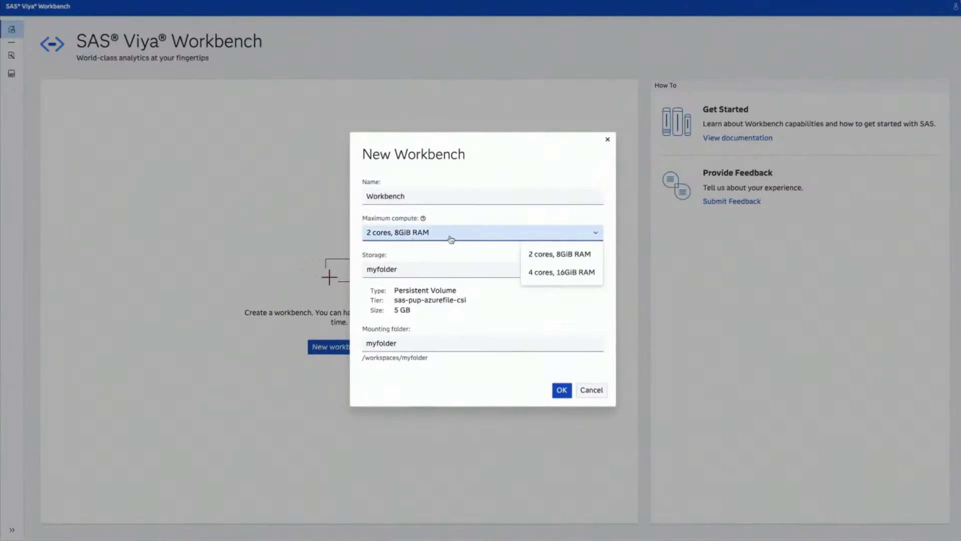
{"action": "left_click", "coordinate": [552, 273]}
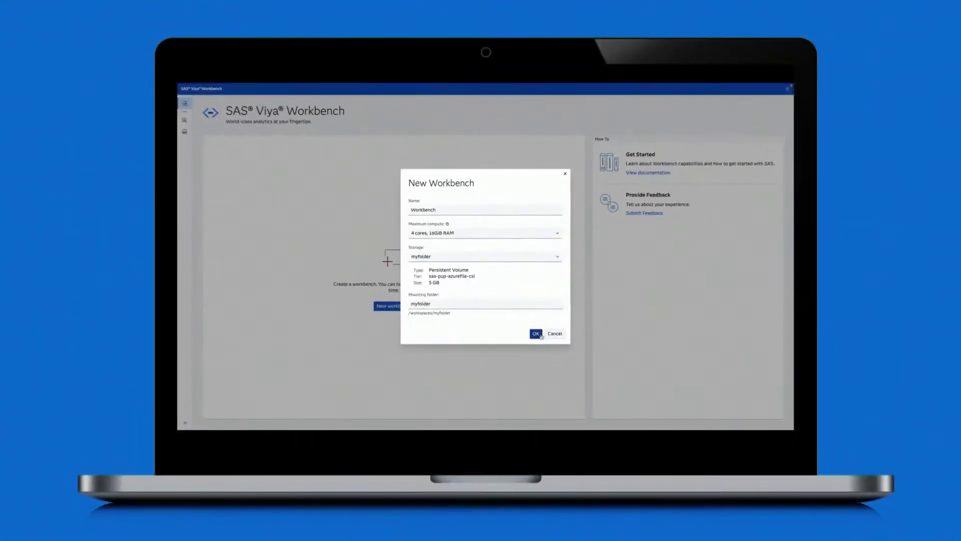
{"action": "left_click", "coordinate": [562, 389]}
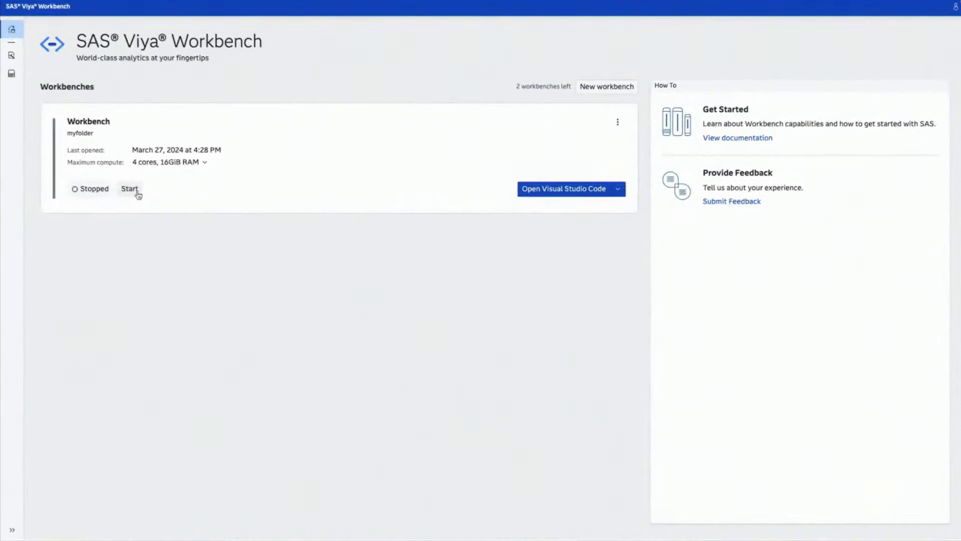
{"action": "left_click", "coordinate": [266, 208]}
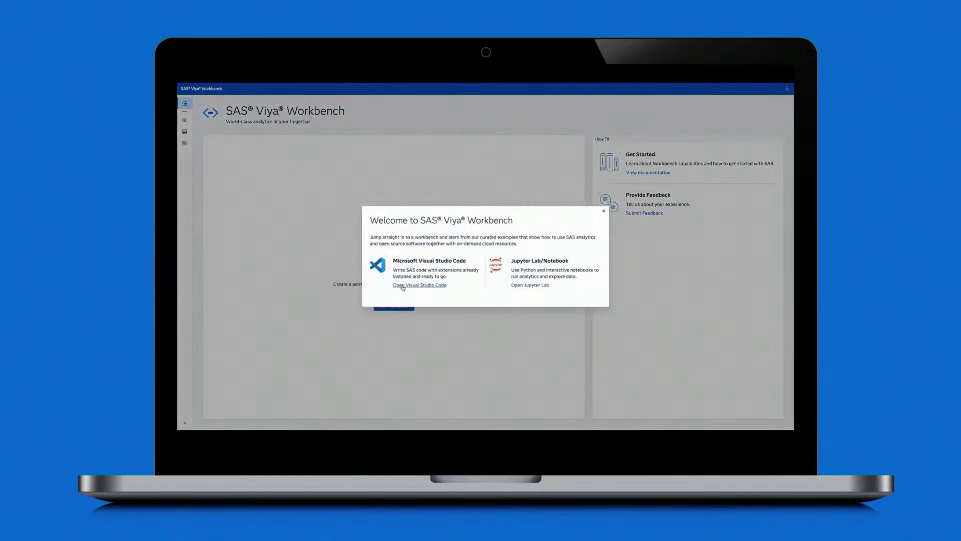
{"action": "left_click", "coordinate": [403, 285]}
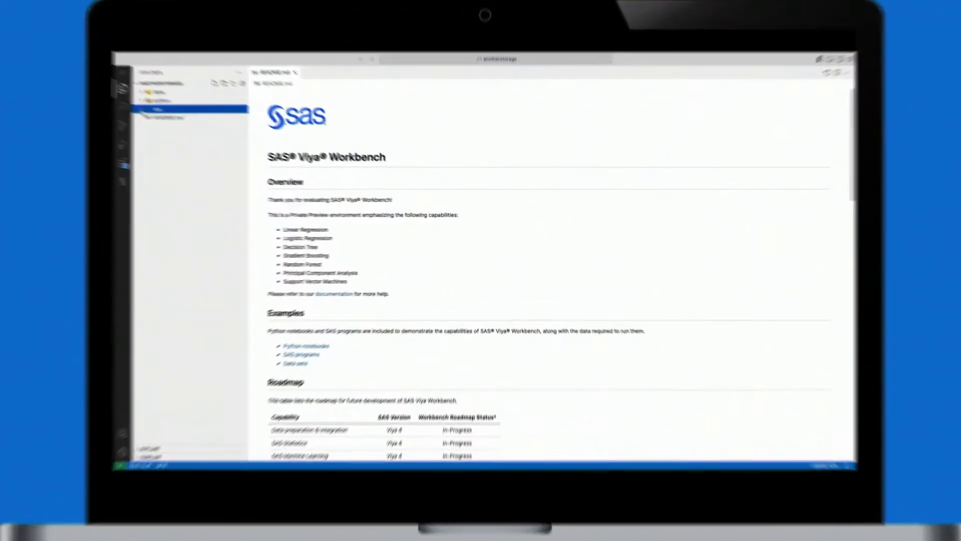
- Run data_step.sas from the sas folder to produce the bonus tables and SAS log
{"action": "left_click", "coordinate": [214, 129]}
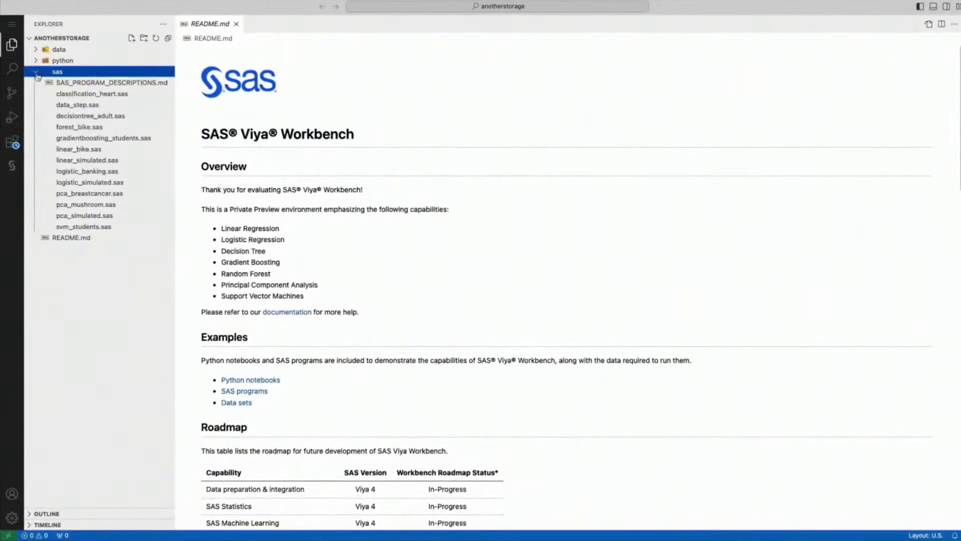
{"action": "left_click", "coordinate": [63, 105]}
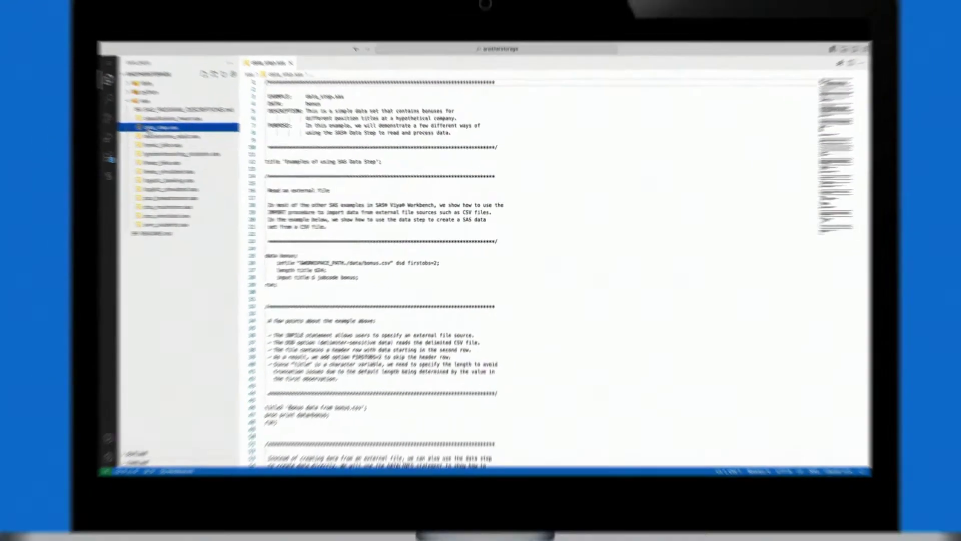
{"action": "left_click", "coordinate": [769, 100]}
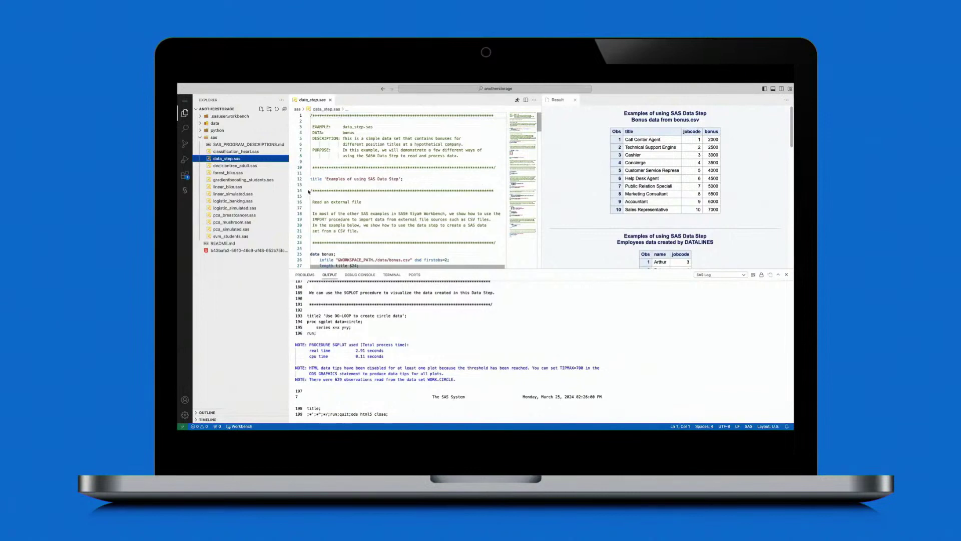
- Open svm_bonus_sasviya.ipynb and select the three lines fitting the SVR model
{"action": "left_click", "coordinate": [199, 131]}
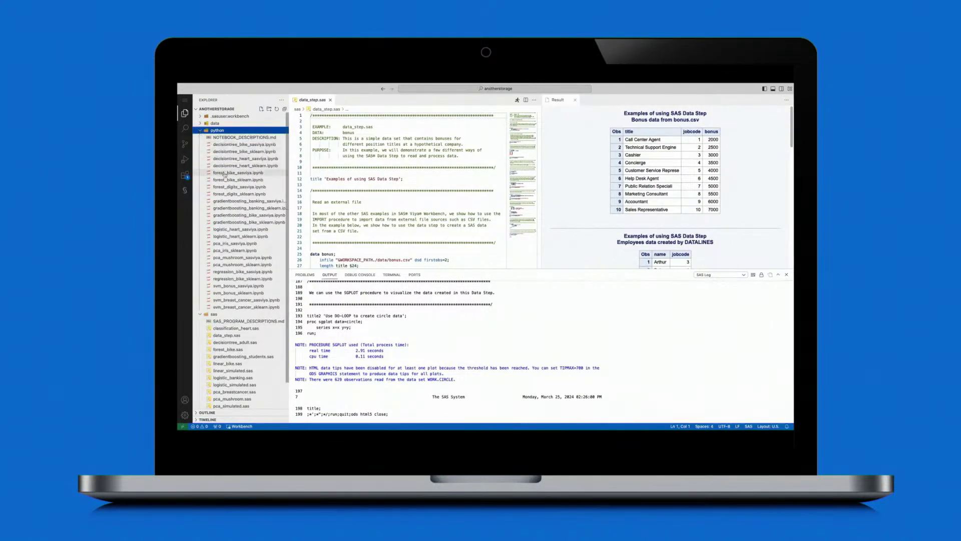
{"action": "left_click", "coordinate": [238, 286]}
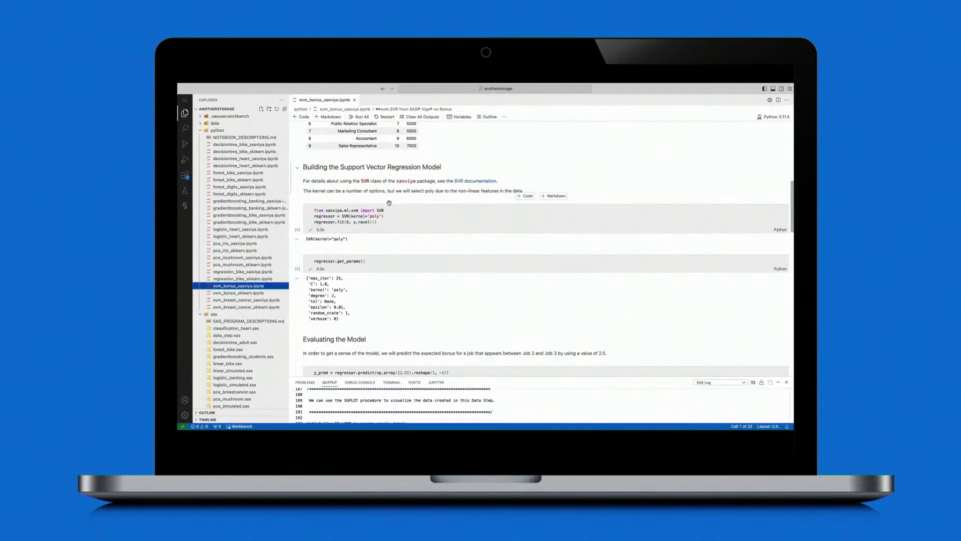
{"action": "scroll", "coordinate": [389, 203], "scroll_direction": "down", "scroll_amount": 2}
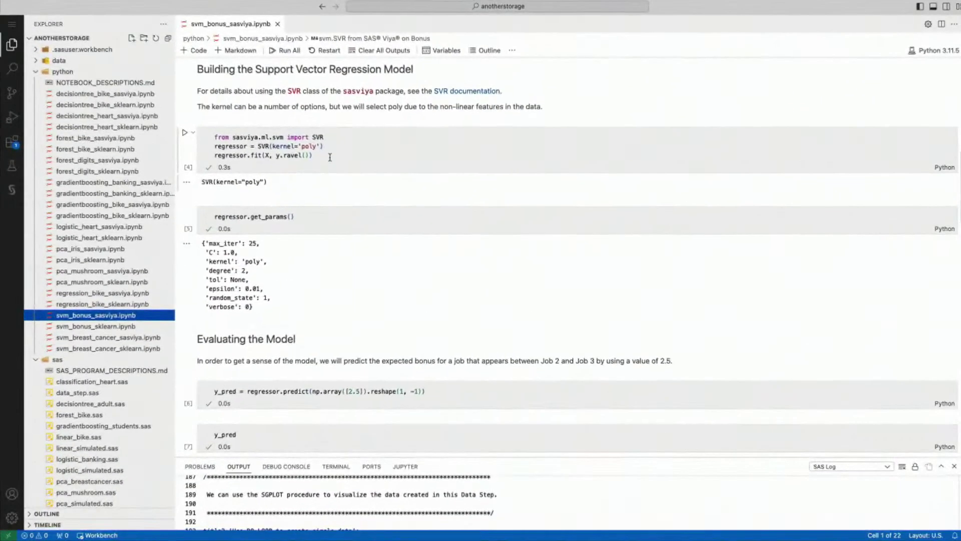
{"action": "left_click_drag", "start_coordinate": [378, 183], "coordinate": [351, 180]}
{"action": "left_click_drag", "start_coordinate": [270, 149], "coordinate": [214, 137]}
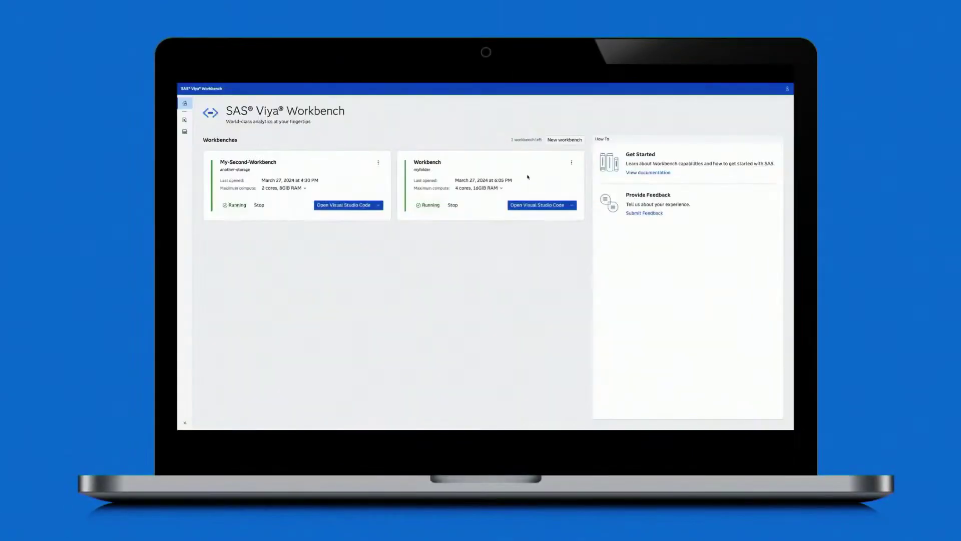
- Create a workbench named My-Third-Workbench with 2 cores, 8GiB RAM compute
{"action": "left_click", "coordinate": [561, 141]}
{"action": "key", "text": "ctrl+a"}
{"action": "type", "text": "My-Third-Workb"}
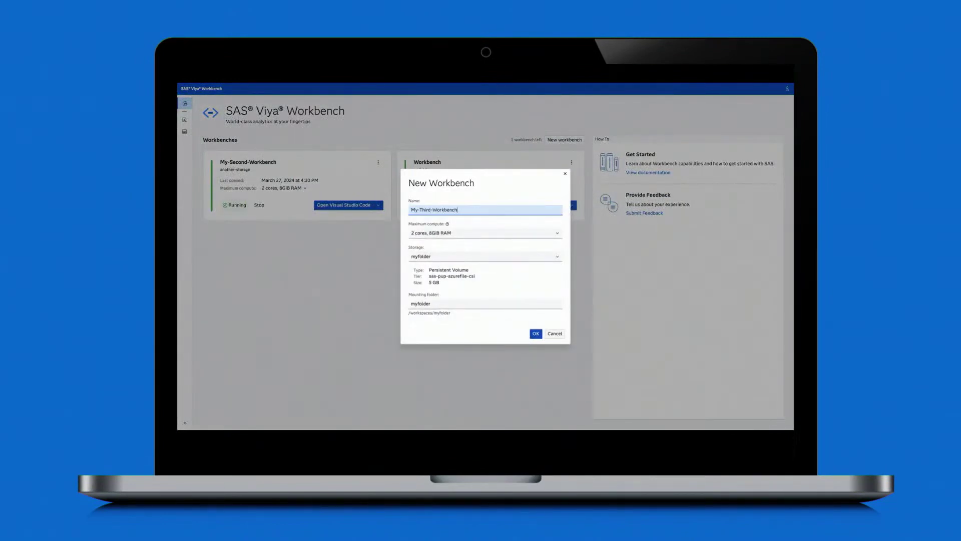
{"action": "left_click", "coordinate": [548, 234]}
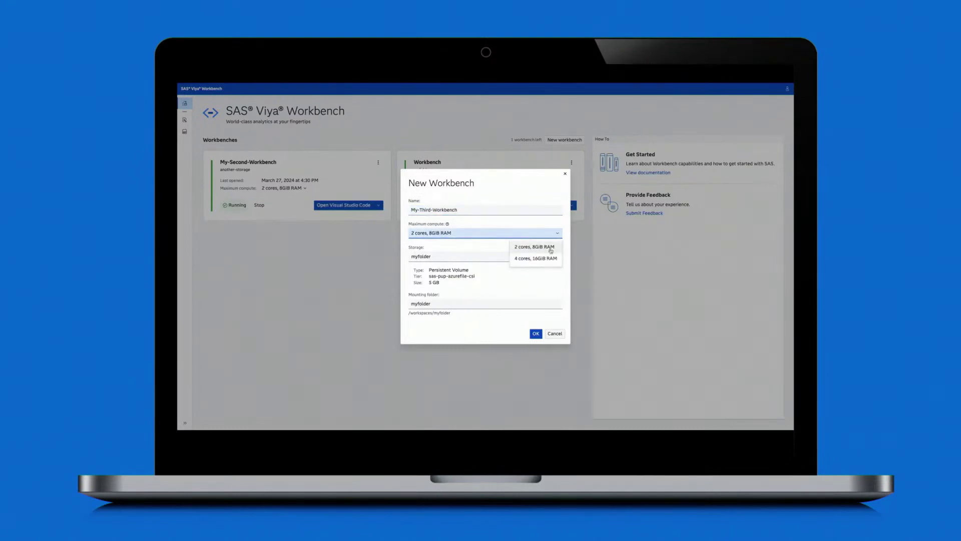
{"action": "left_click", "coordinate": [550, 250]}
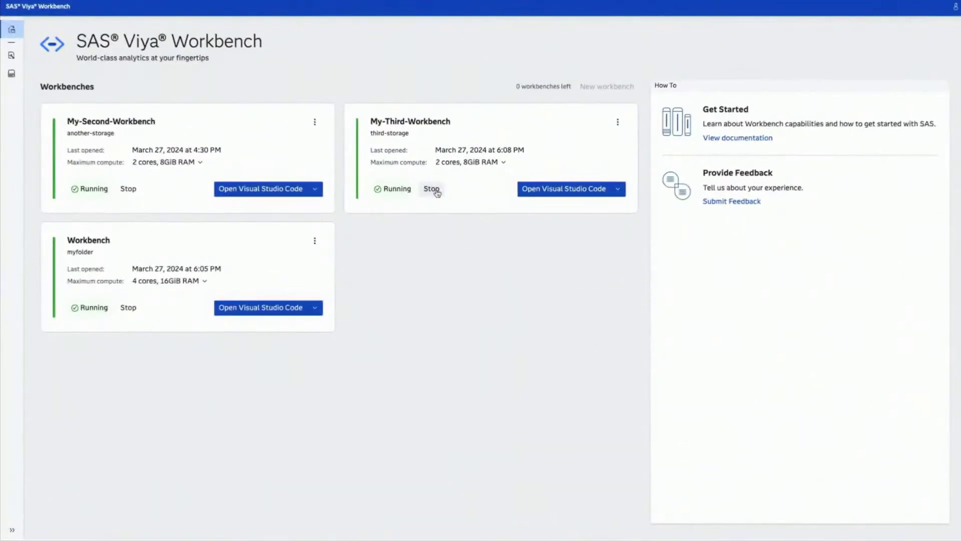
- Stop My-Third-Workbench and raise its compute to 4 cores, 16GiB RAM
{"action": "left_click", "coordinate": [436, 191]}
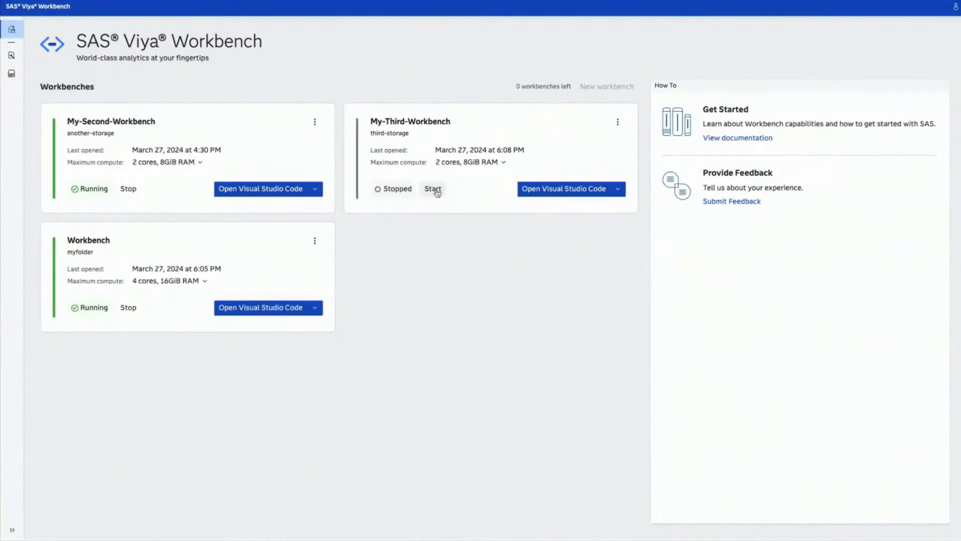
{"action": "left_click", "coordinate": [494, 163]}
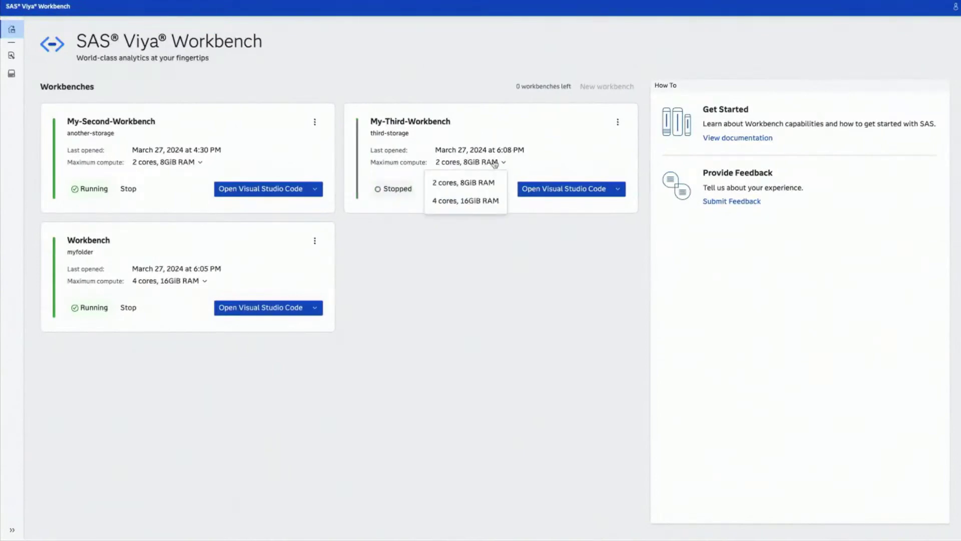
{"action": "left_click", "coordinate": [488, 202]}
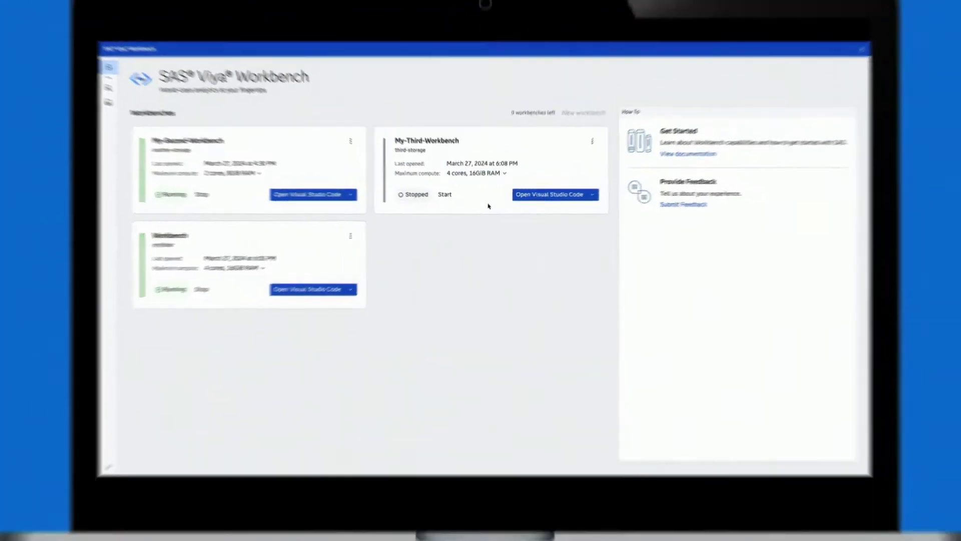